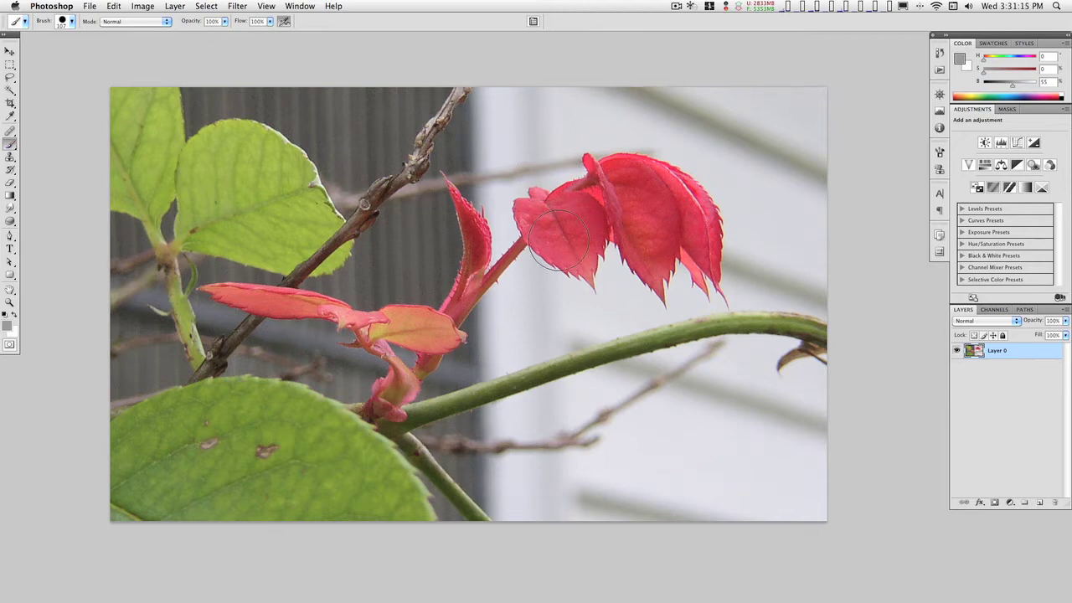
Step: Zoom out on the photo and enlarge the brush on the canvas to about 629 px
key(ctrl+alt+shift)
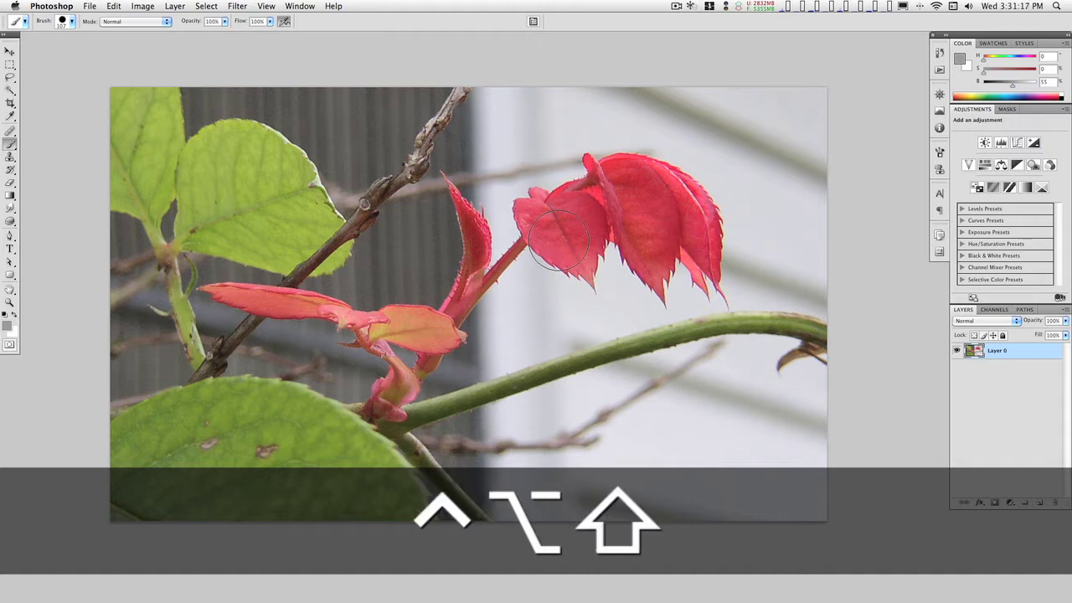
scroll(558, 238, down, 1)
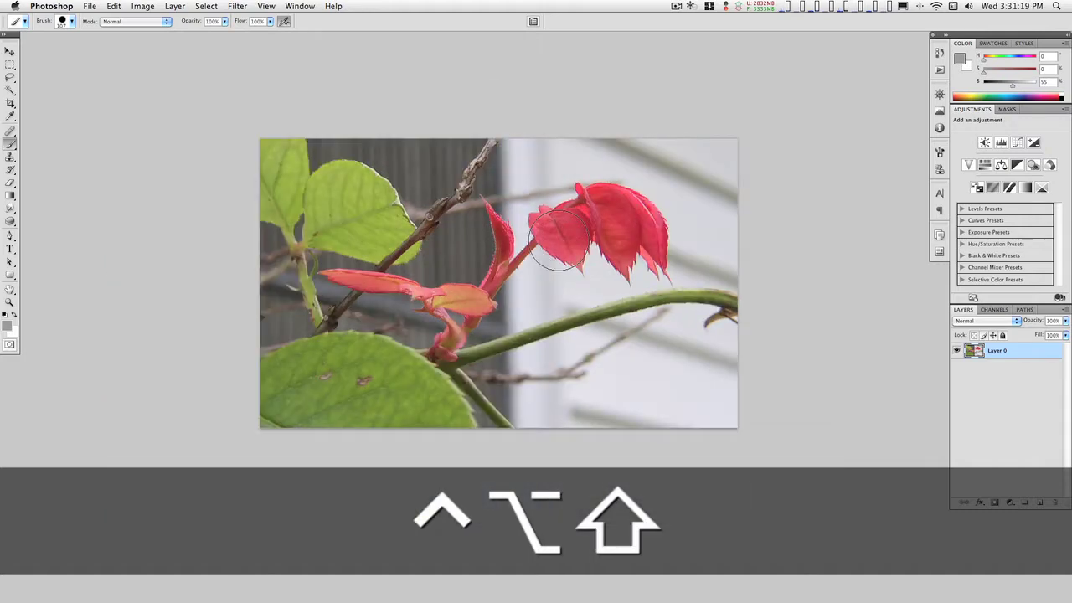
mouse_move(558, 240)
mouse_down()
mouse_move(807, 261)
mouse_move(794, 275)
mouse_move(591, 239)
mouse_move(631, 275)
mouse_move(794, 285)
mouse_move(548, 287)
mouse_move(645, 283)
mouse_up()
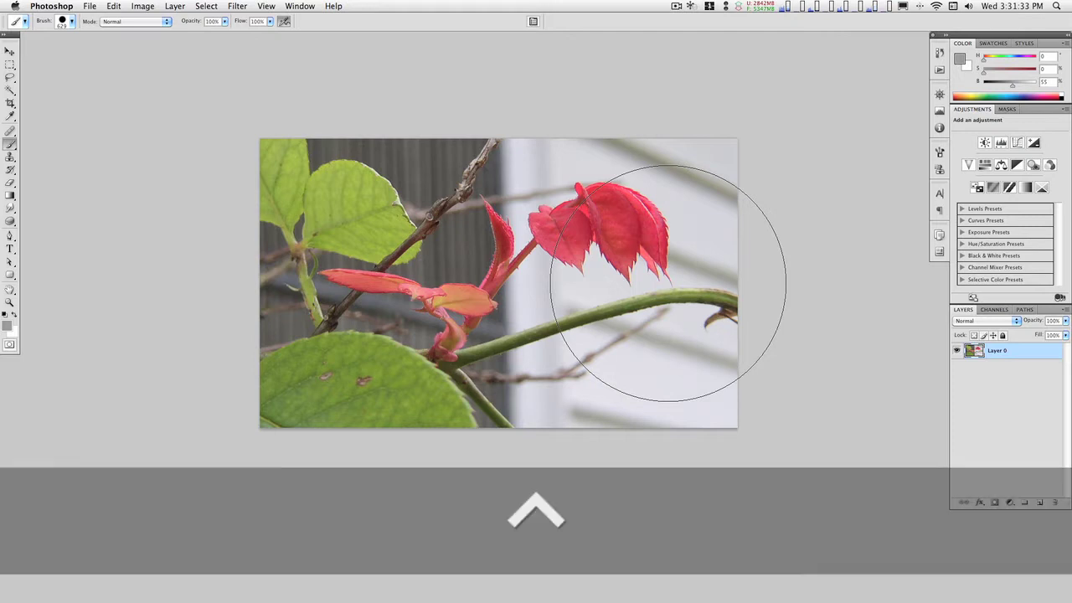
Step: Soften the brush edge by lowering its hardness, then shrink the brush to about 55 px
key(ctrl)
key(alt)
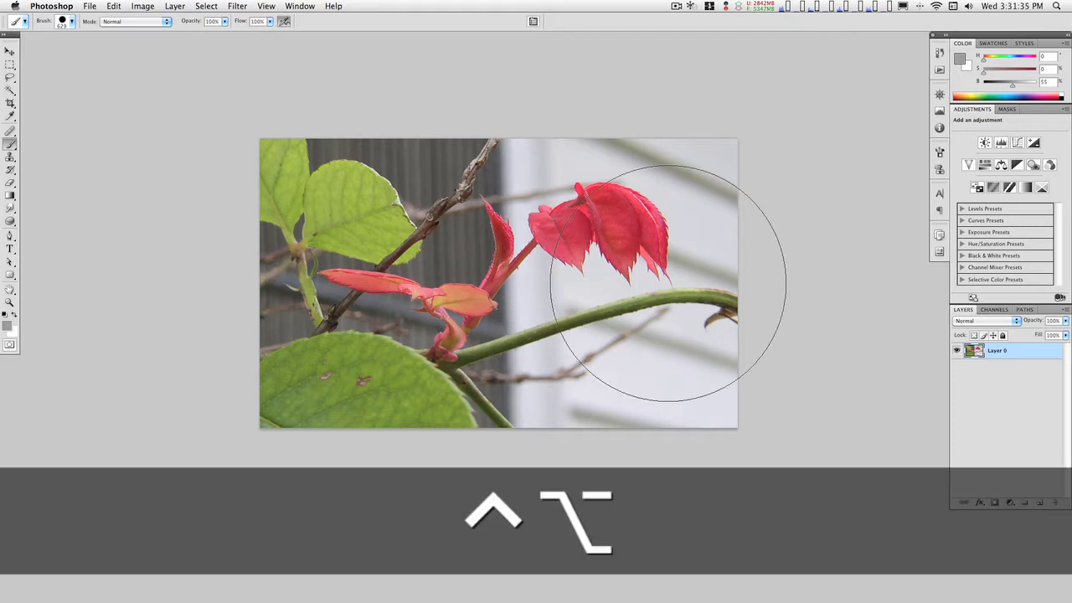
key(super)
mouse_move(549, 265)
mouse_down()
mouse_move(618, 271)
mouse_move(285, 276)
mouse_move(554, 284)
mouse_move(388, 286)
mouse_move(411, 287)
mouse_up()
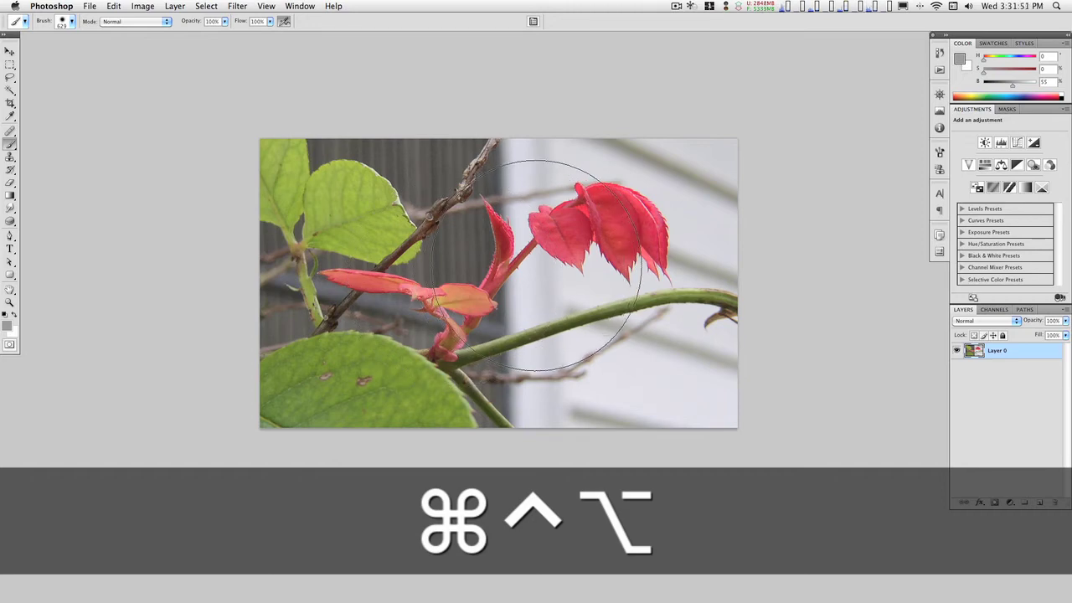
mouse_move(536, 265)
mouse_down()
mouse_move(485, 264)
mouse_move(567, 268)
mouse_move(525, 267)
mouse_up()
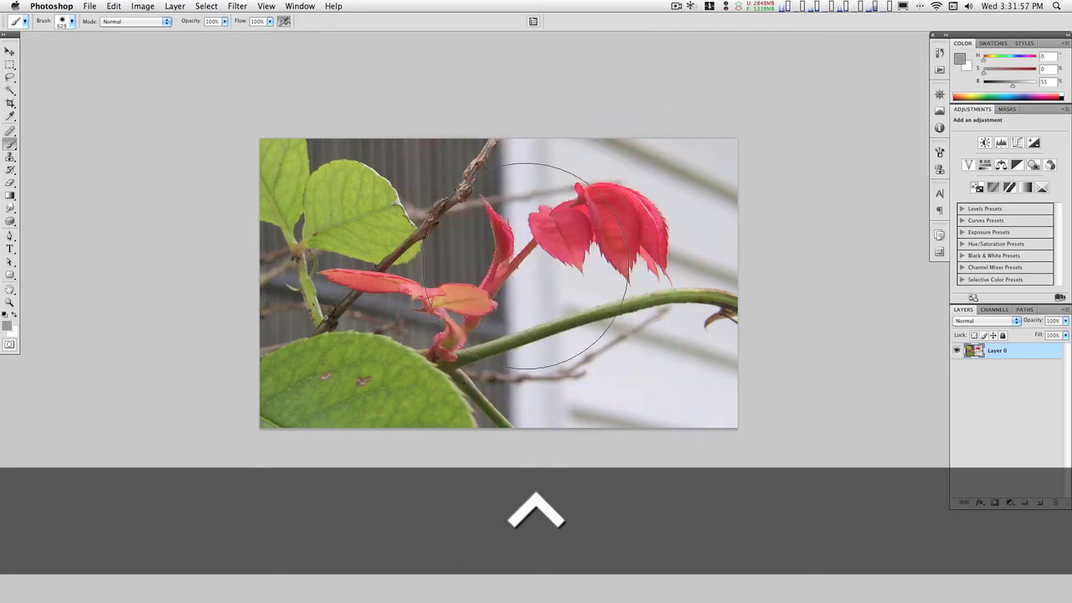
drag(526, 265, 424, 287)
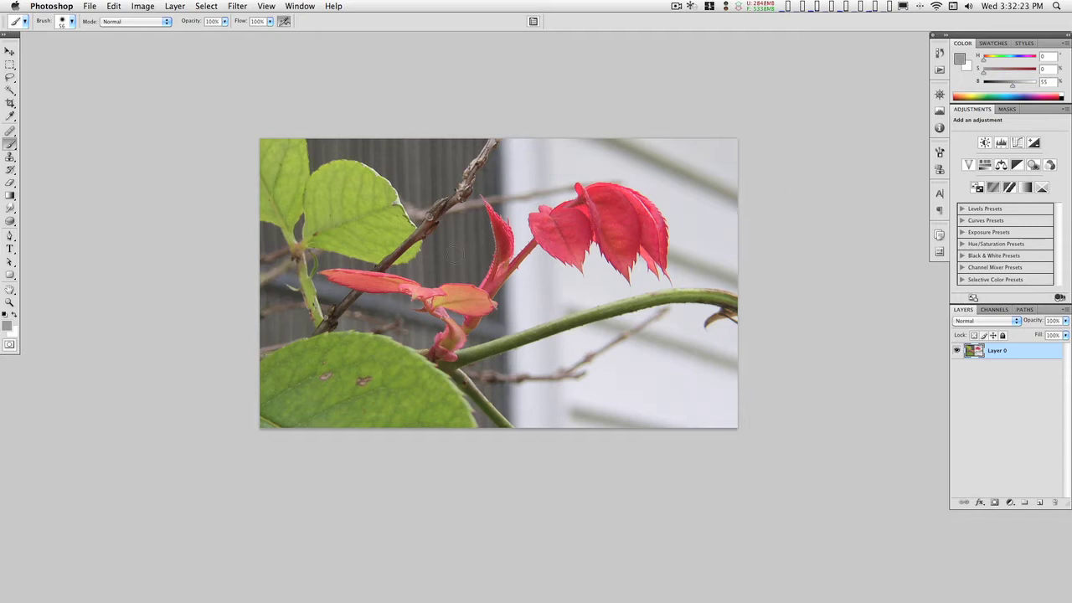
Step: Zoom in and add a Levels 1 adjustment layer above Layer 0 in an expanded panel, keeping RGB
super+click(423, 249)
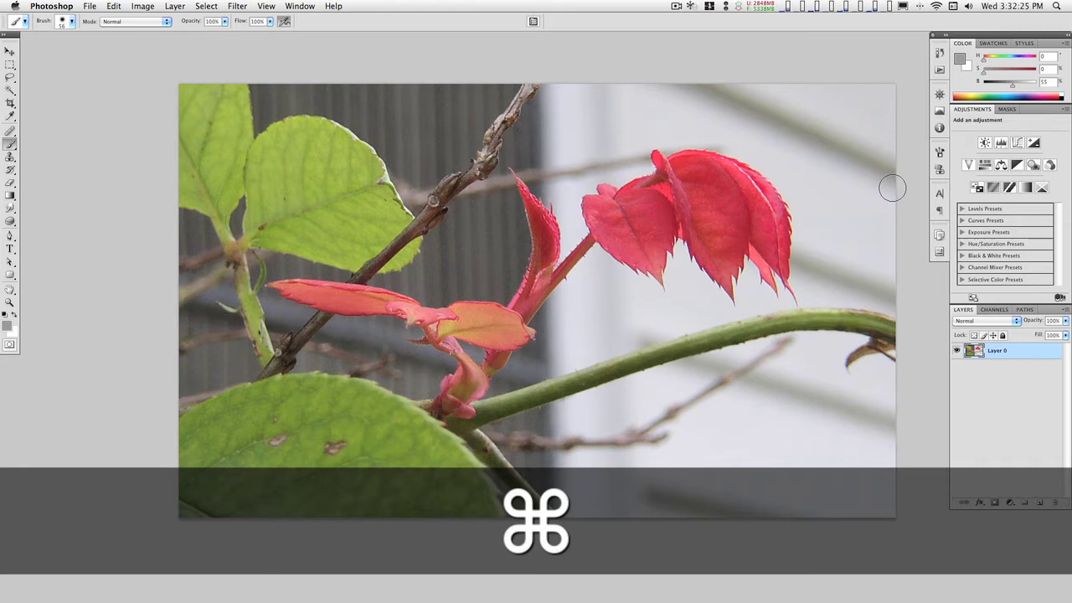
click(1001, 144)
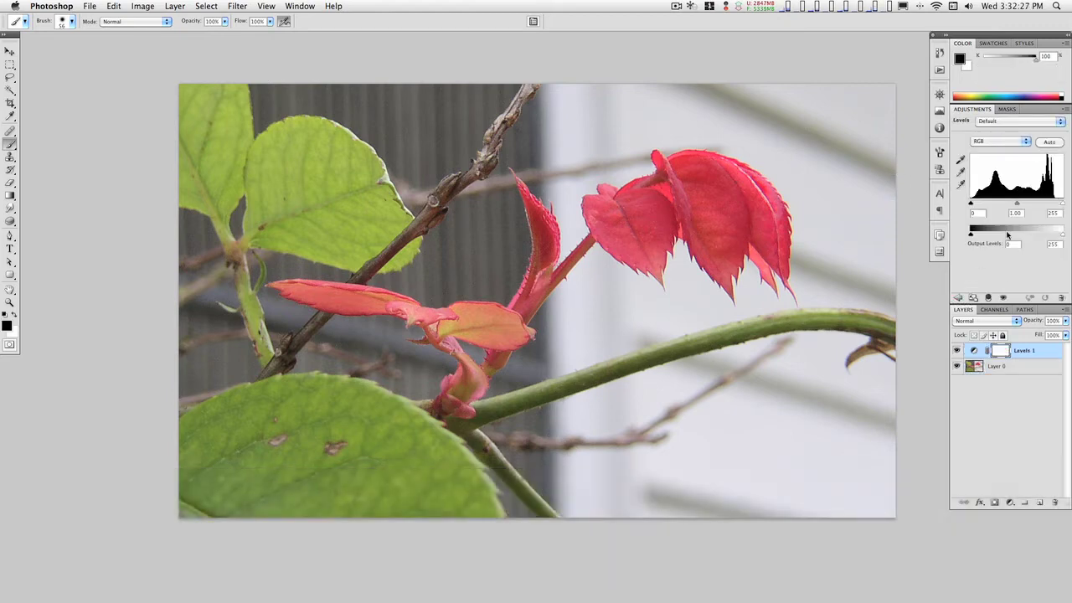
click(972, 298)
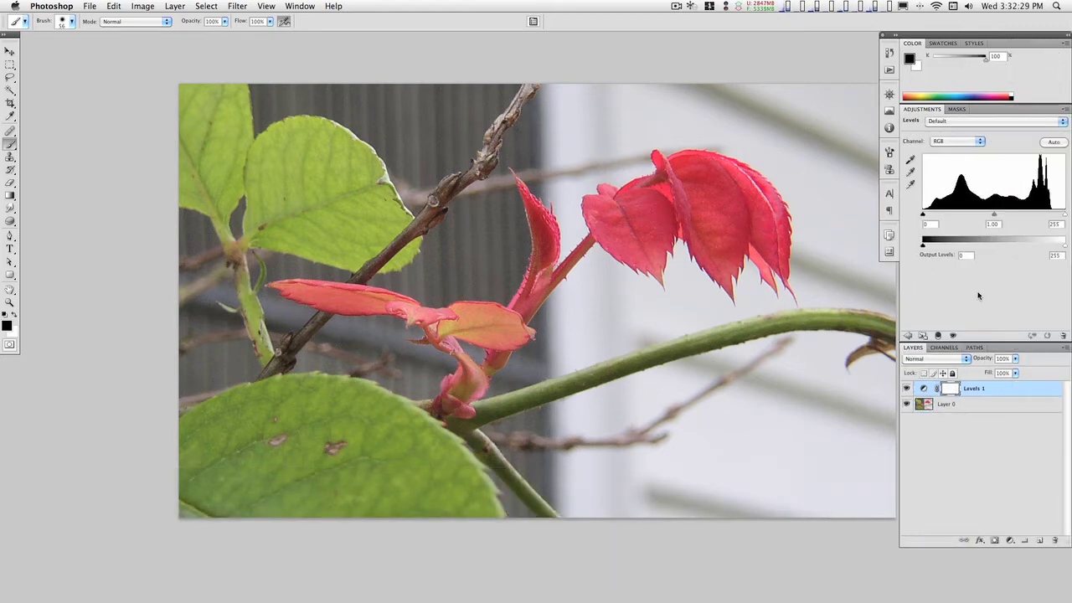
click(959, 142)
click(945, 142)
scroll(653, 194, right, 2)
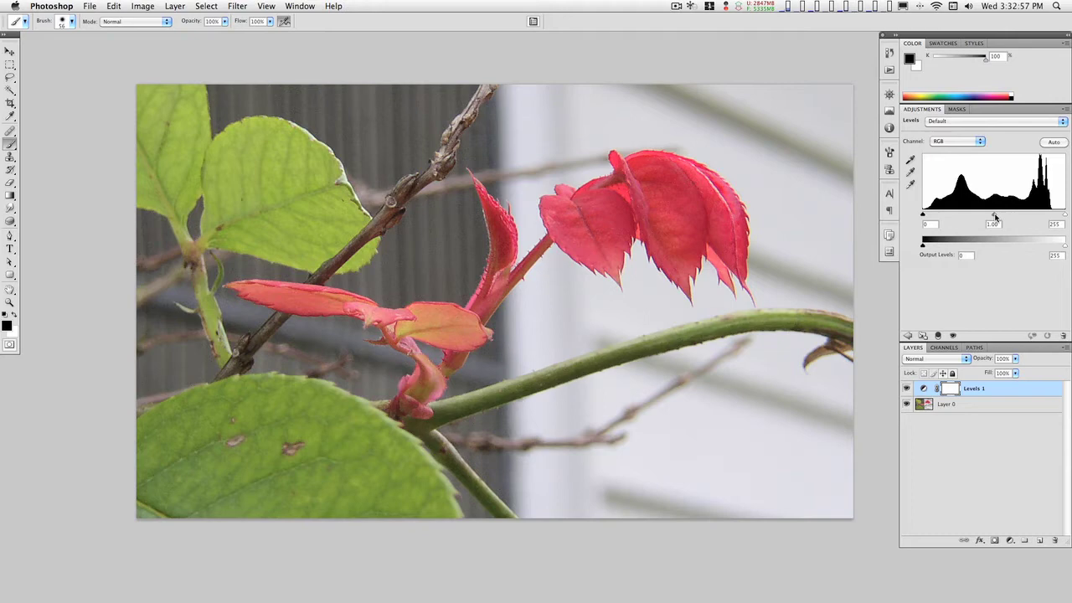
click(959, 142)
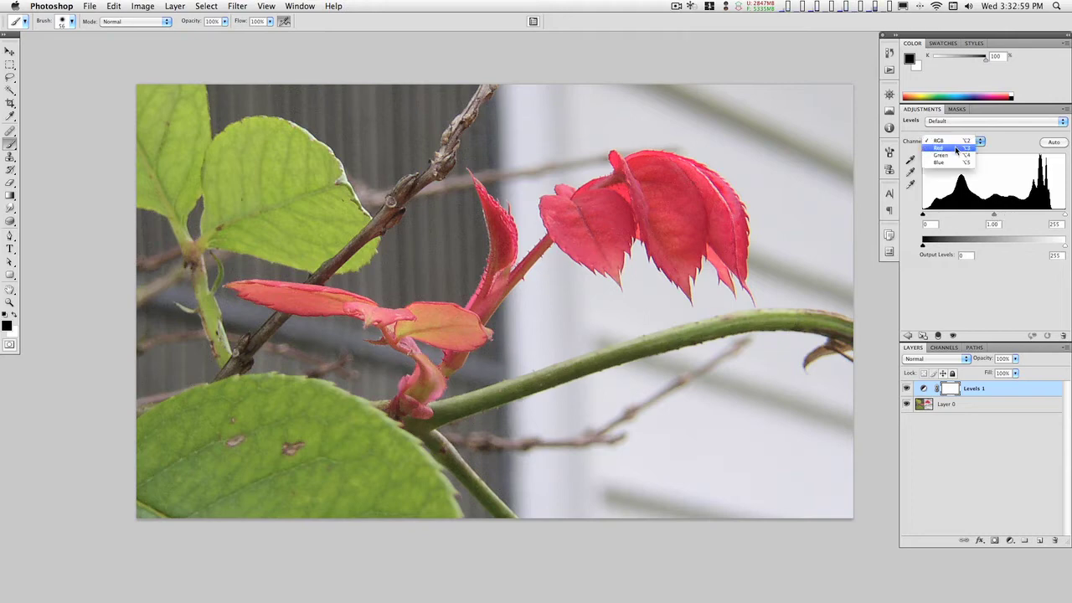
click(956, 149)
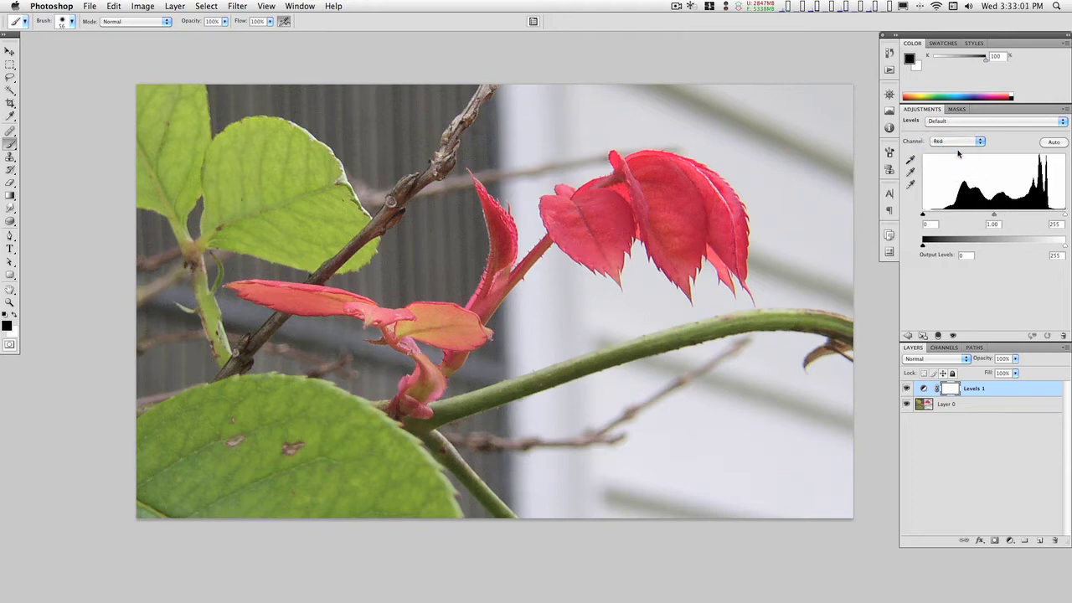
click(958, 142)
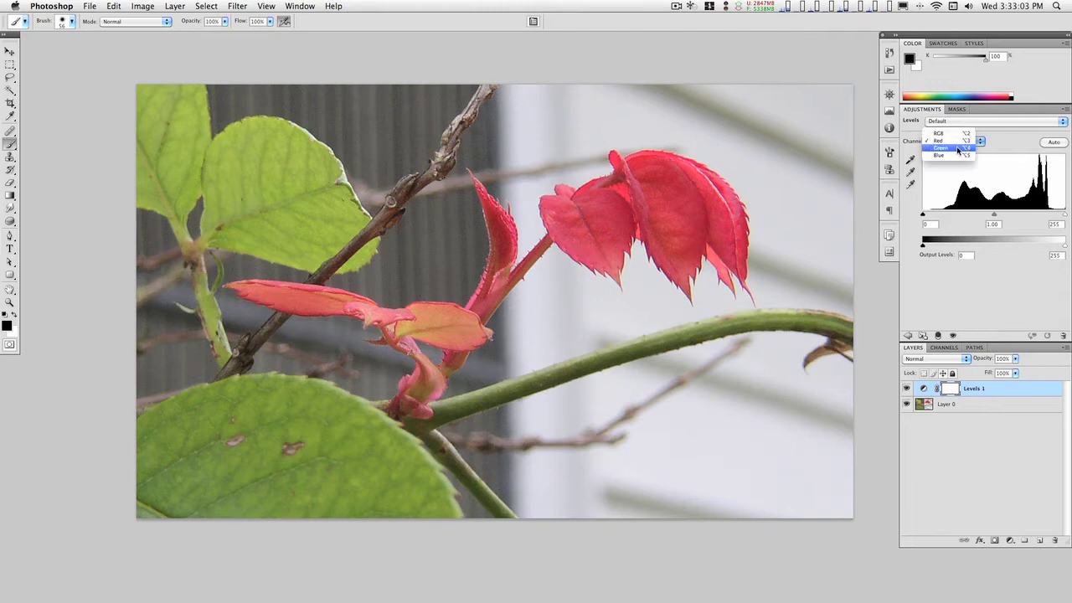
click(965, 155)
click(959, 145)
click(961, 154)
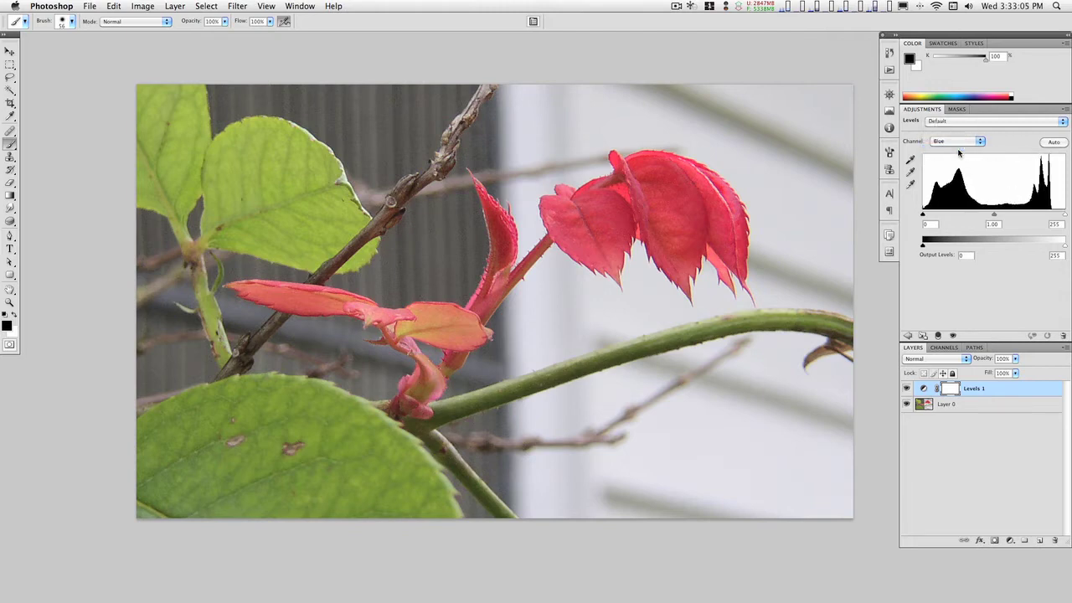
click(941, 142)
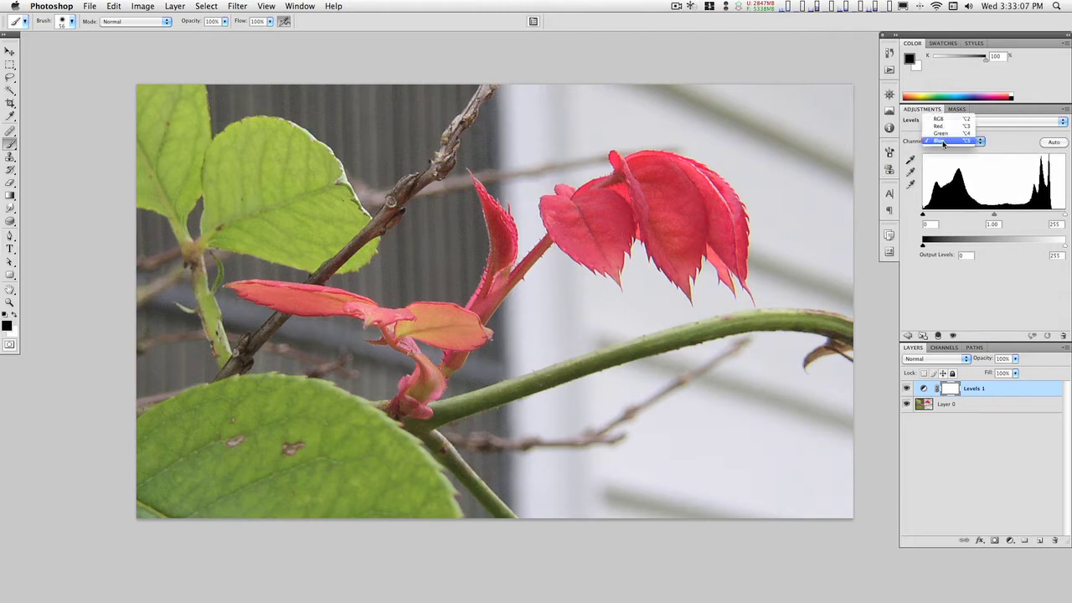
click(943, 123)
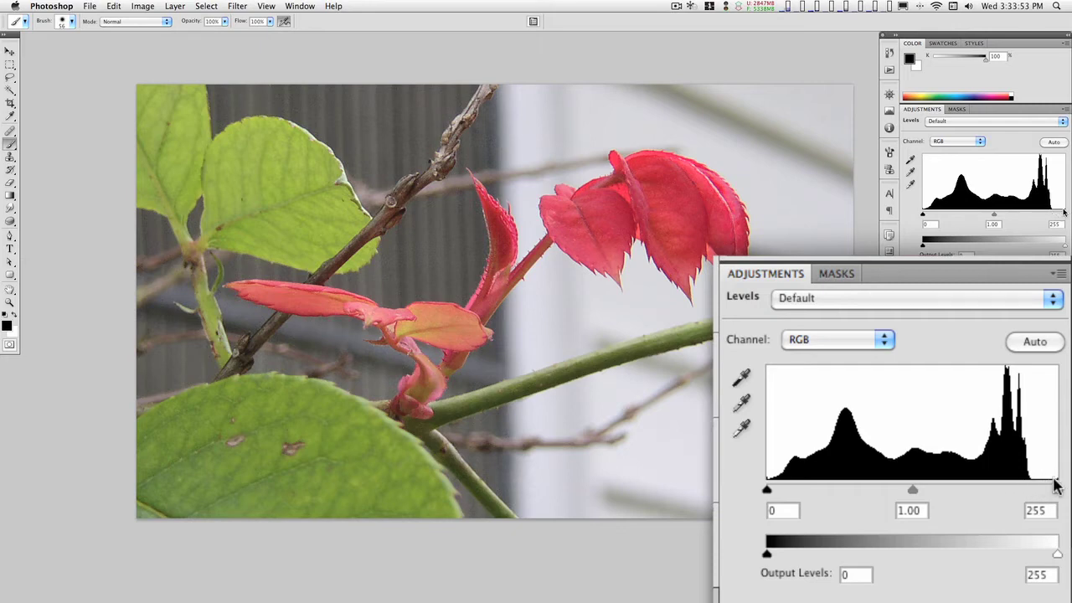
Step: Set the Levels white input to 229, raise the black input and set midtones to 0.94
drag(1054, 487, 1029, 494)
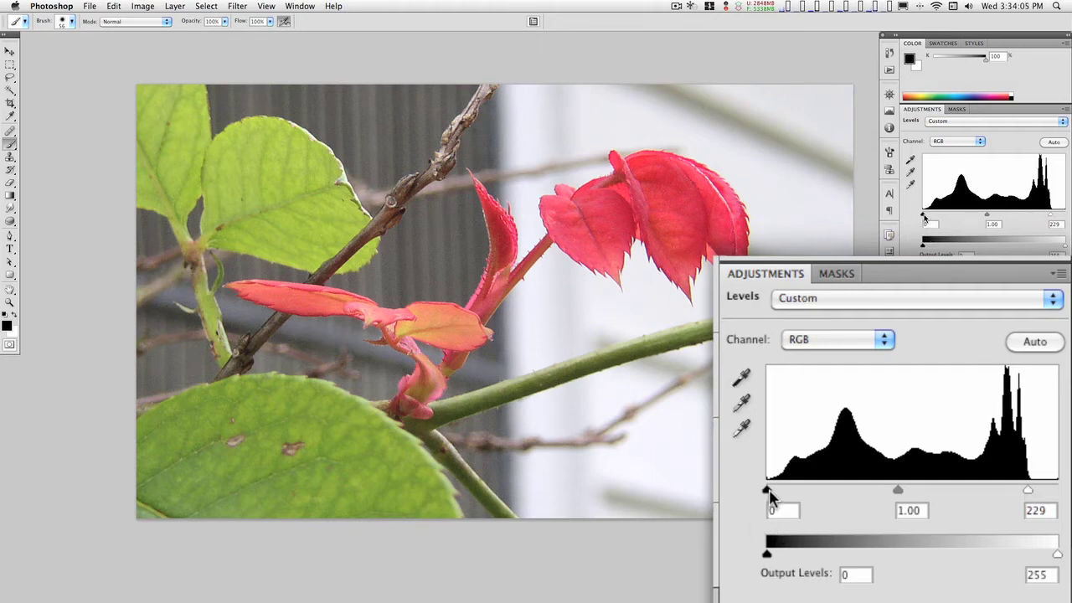
drag(768, 490, 797, 497)
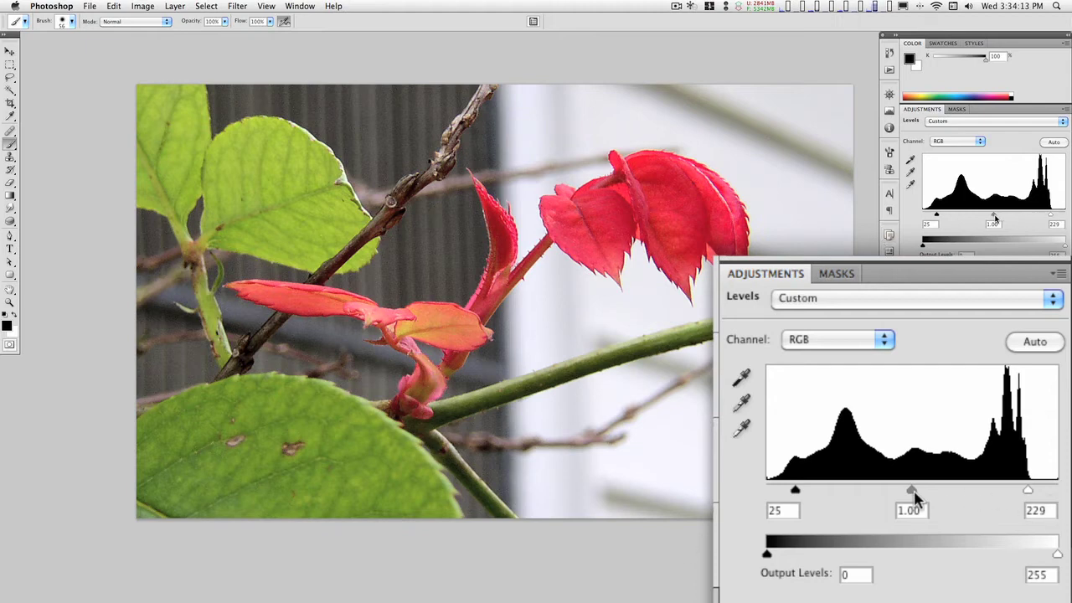
mouse_move(910, 495)
mouse_down()
mouse_move(848, 496)
mouse_move(963, 497)
mouse_move(897, 497)
mouse_move(917, 505)
mouse_up()
Step: Refine the Levels inputs to black 48, midtones 0.95 and white 213
drag(799, 494, 823, 500)
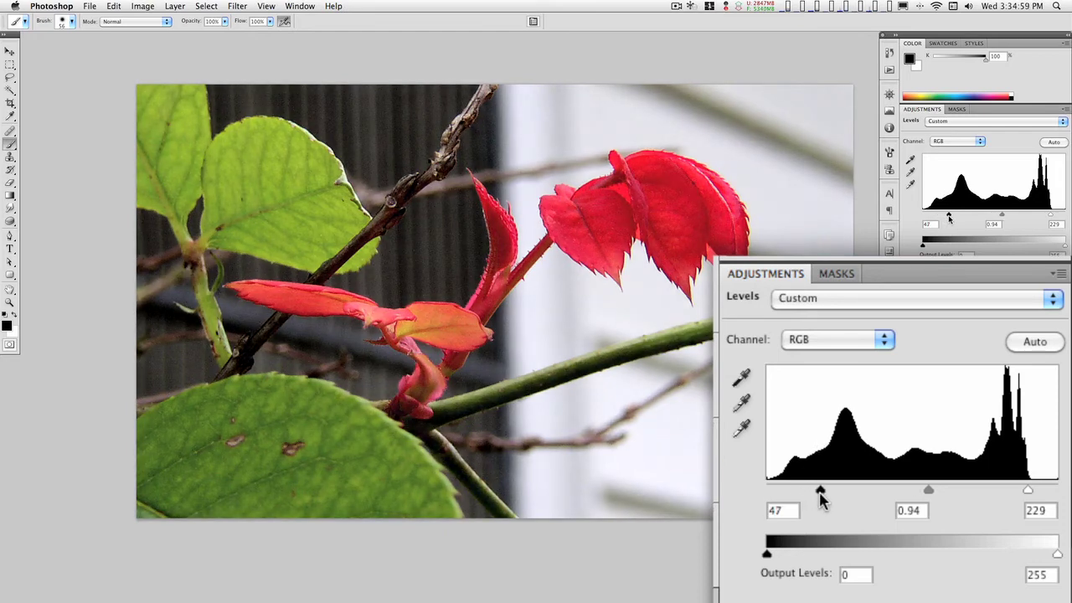
drag(930, 494, 916, 495)
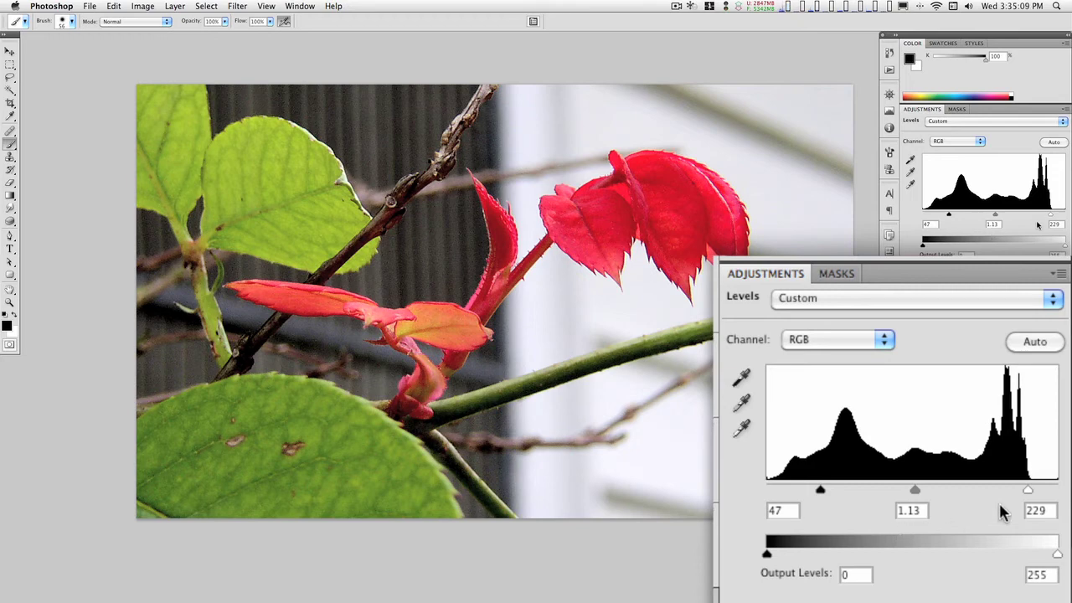
drag(1027, 490, 1005, 490)
drag(911, 491, 919, 495)
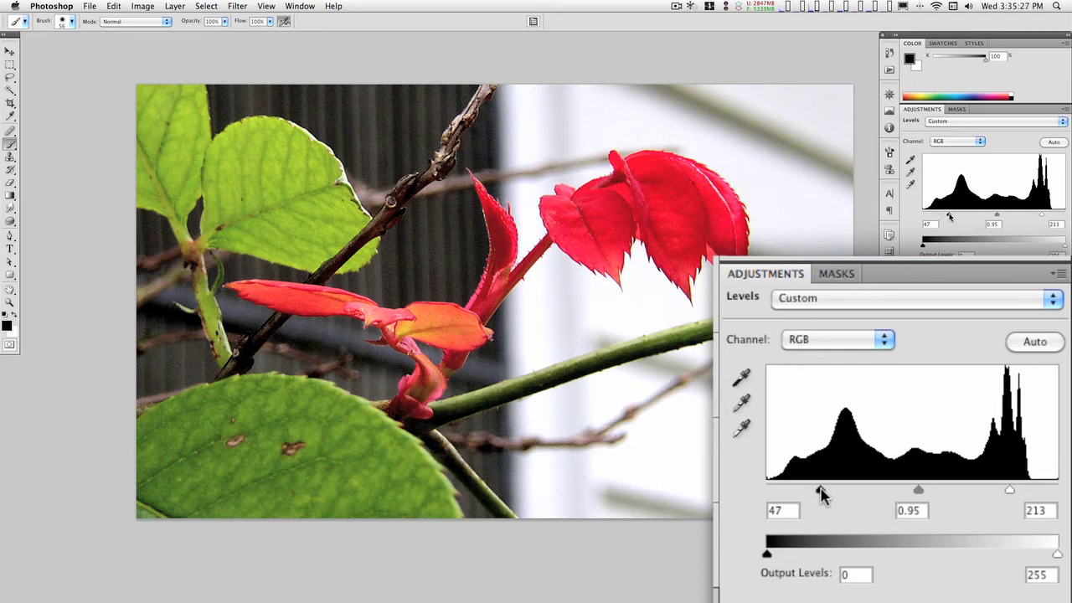
drag(822, 491, 824, 491)
Step: Undo the levels, sample black and white points from the photo, and set midtones to 0.90
key(super+z)
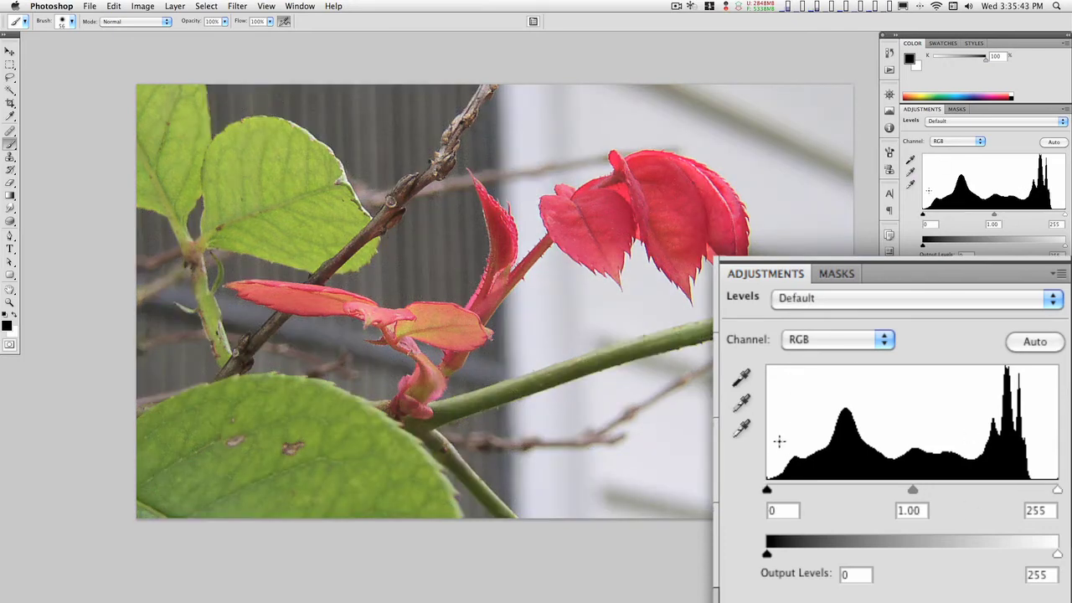
click(743, 377)
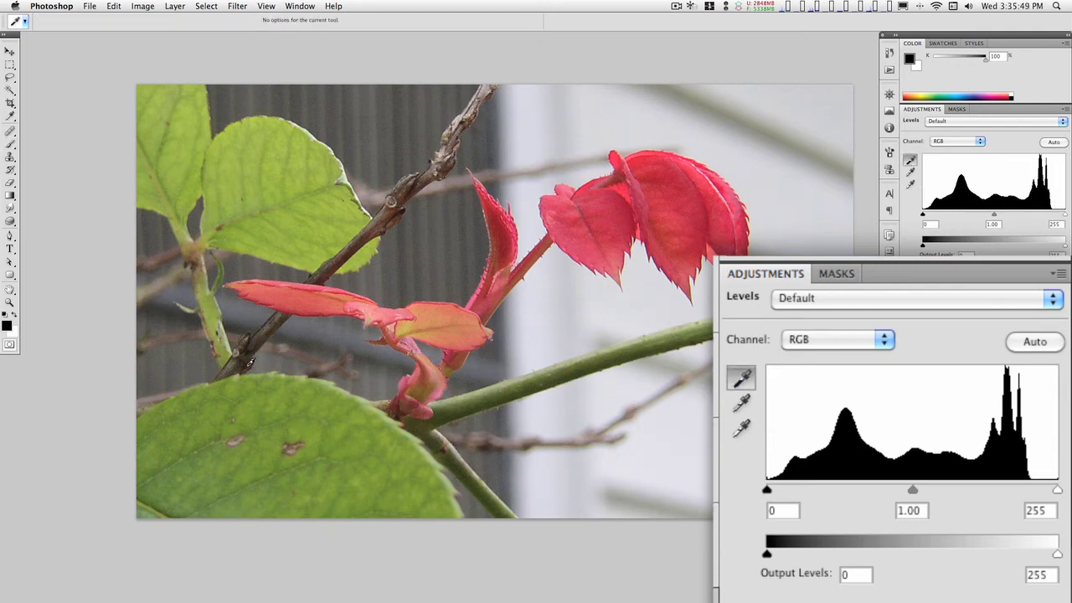
click(248, 361)
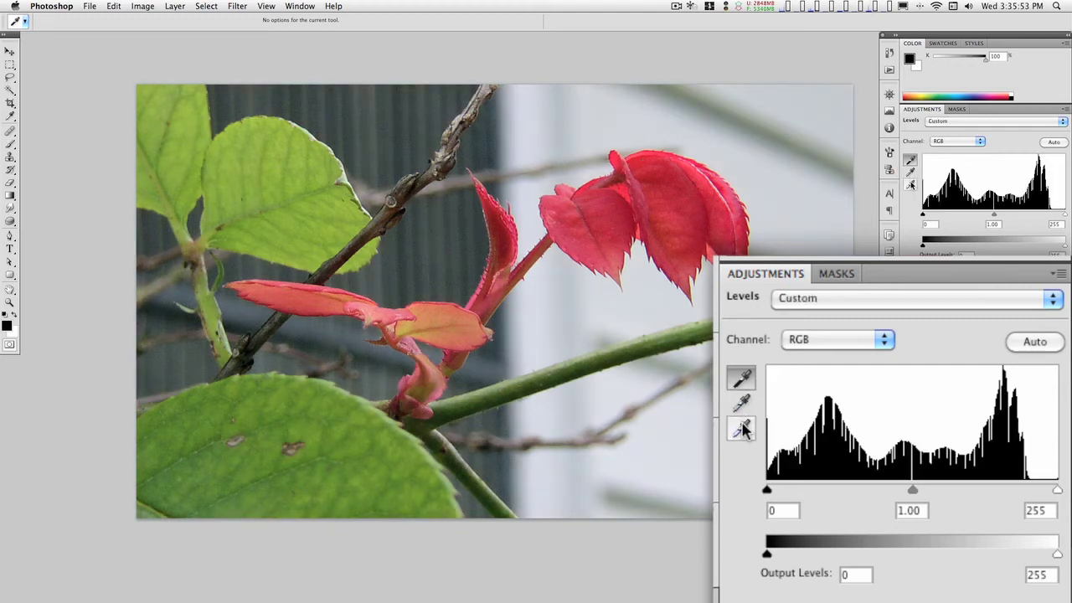
click(910, 183)
click(664, 155)
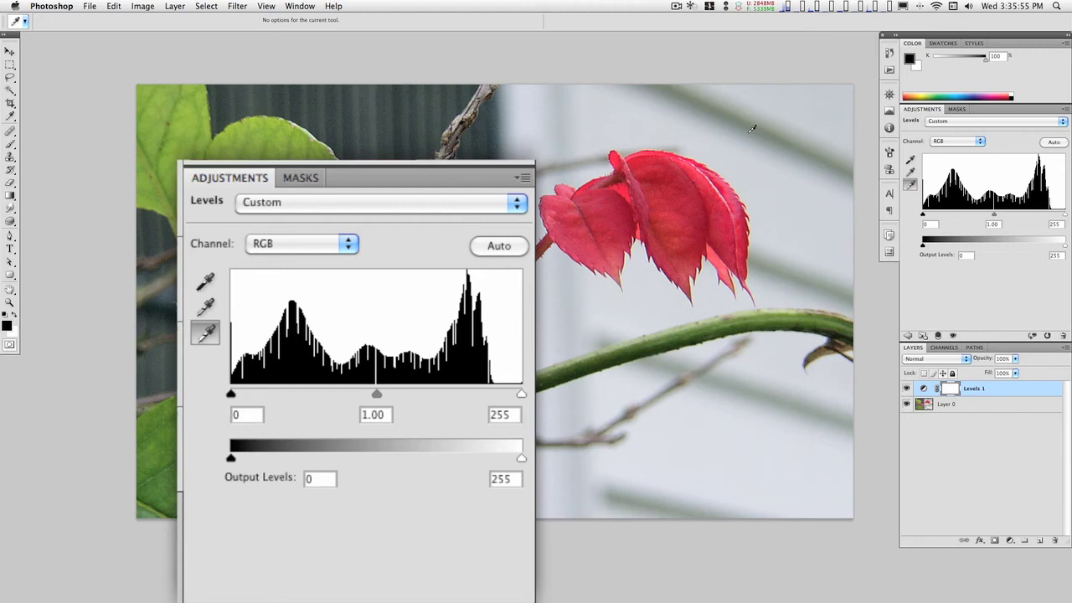
click(799, 339)
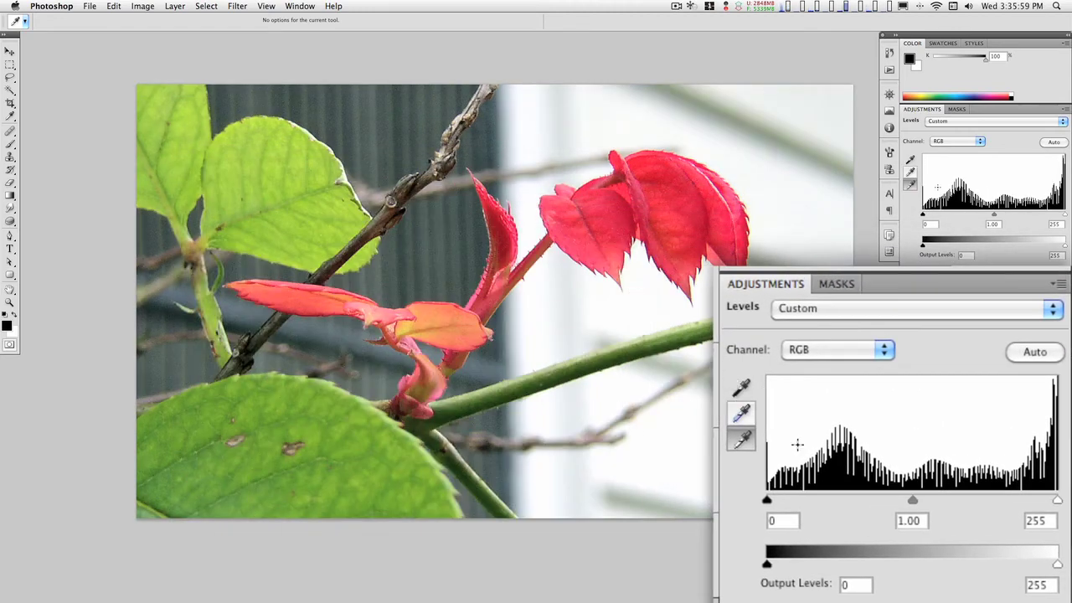
click(741, 411)
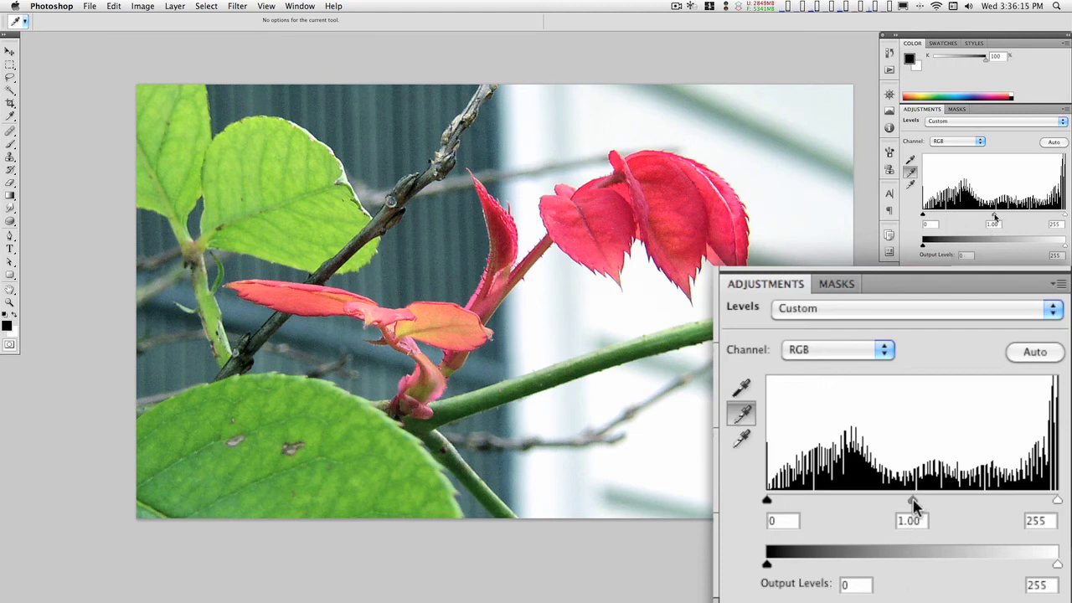
drag(912, 499, 921, 500)
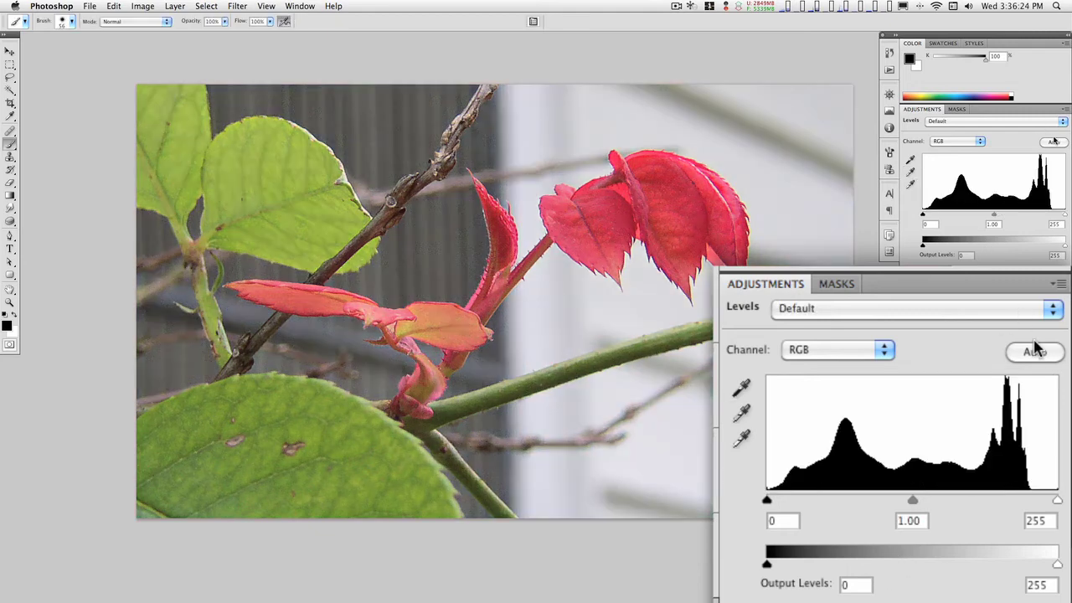
Step: Try Auto levels, undo it, then set the RGB white input to 232 and midtones to 1.06
click(1034, 352)
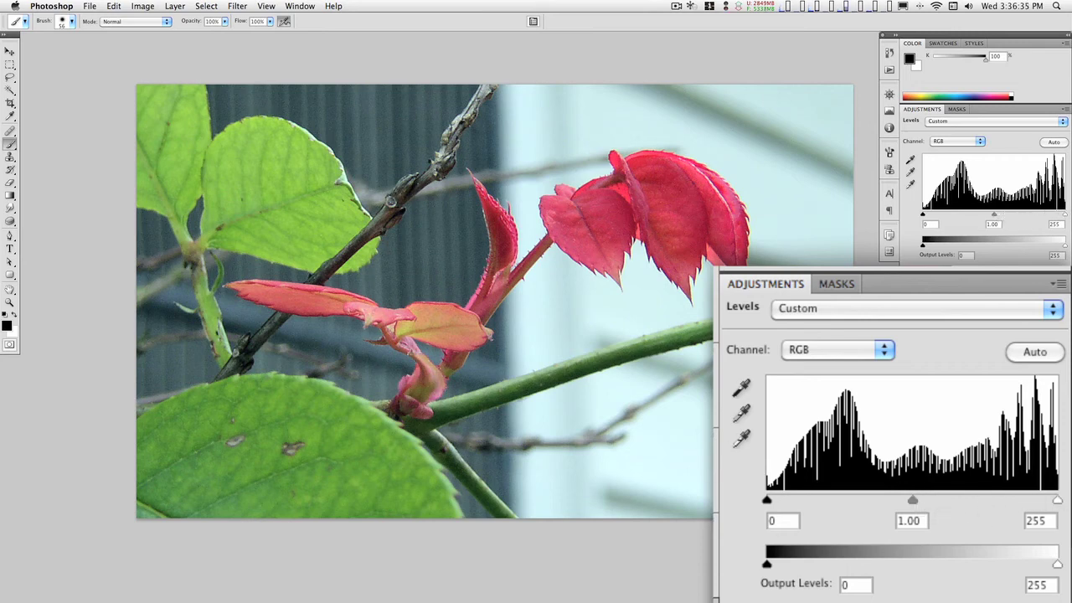
key(super+z)
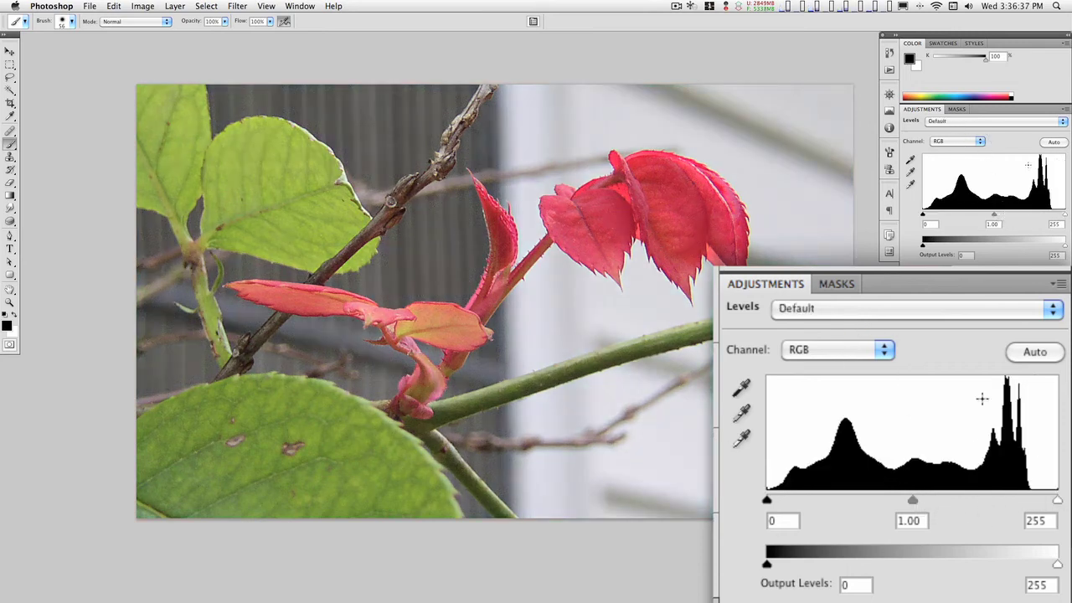
drag(1057, 502, 1033, 502)
drag(898, 501, 892, 501)
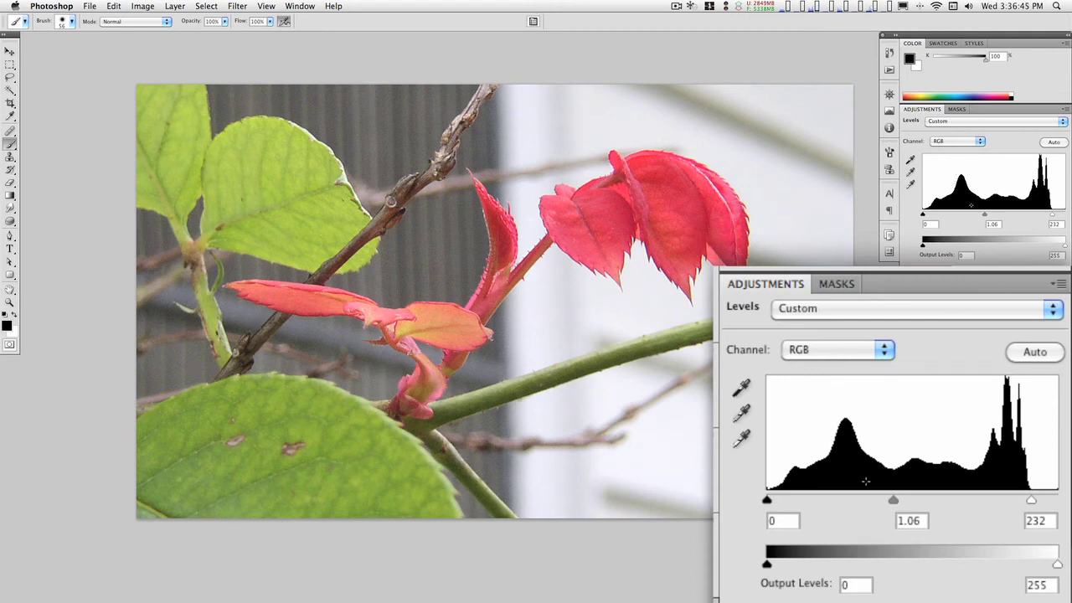
Step: In the Blue channel, lower the white input, raise black to 24 and darken the midtones
click(839, 355)
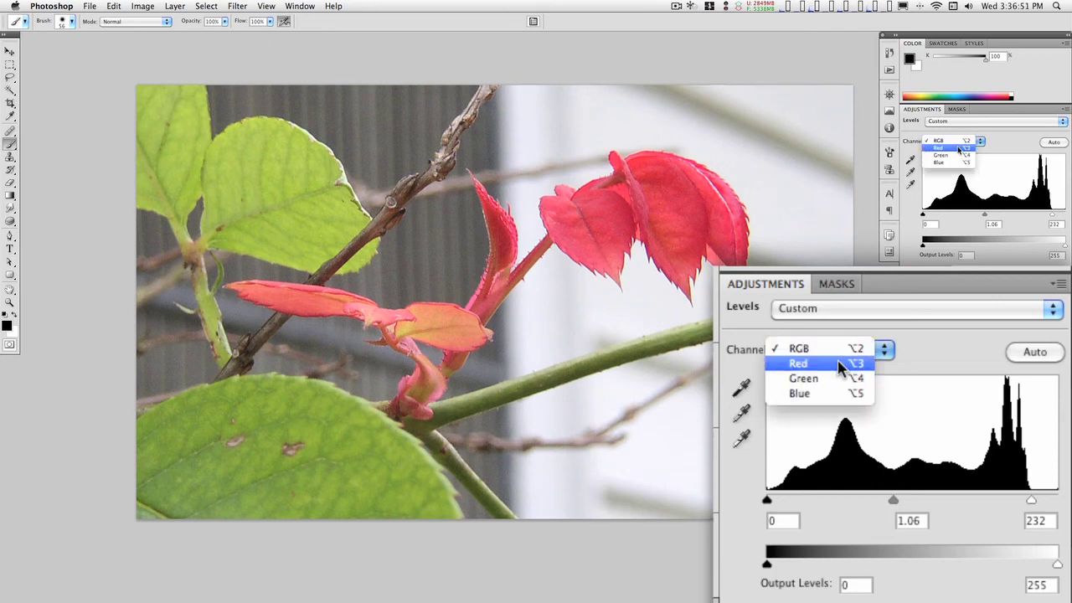
click(842, 393)
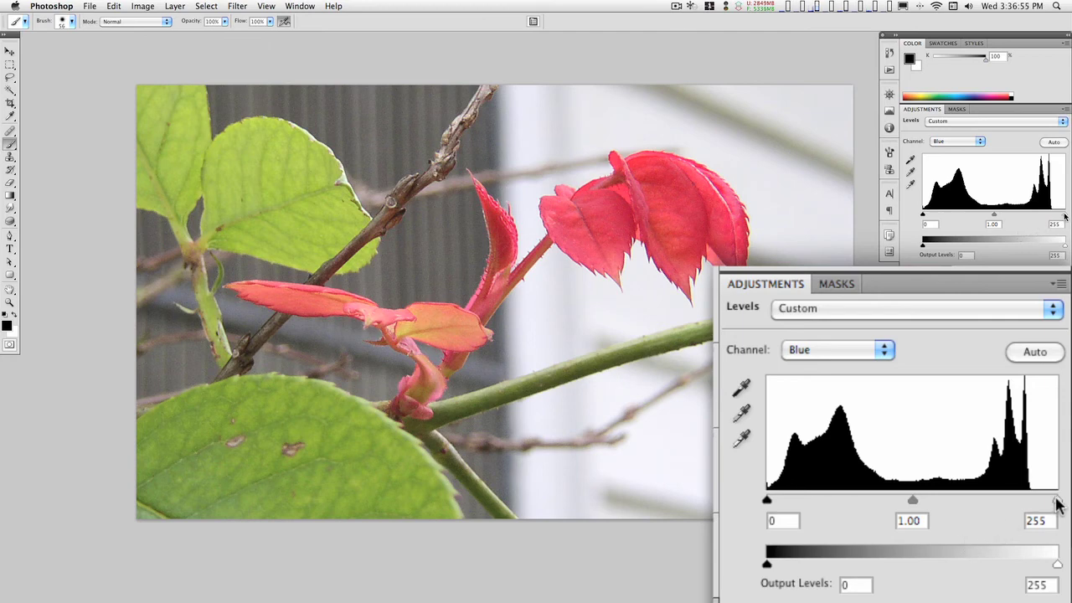
drag(1056, 500, 1020, 501)
drag(768, 501, 793, 503)
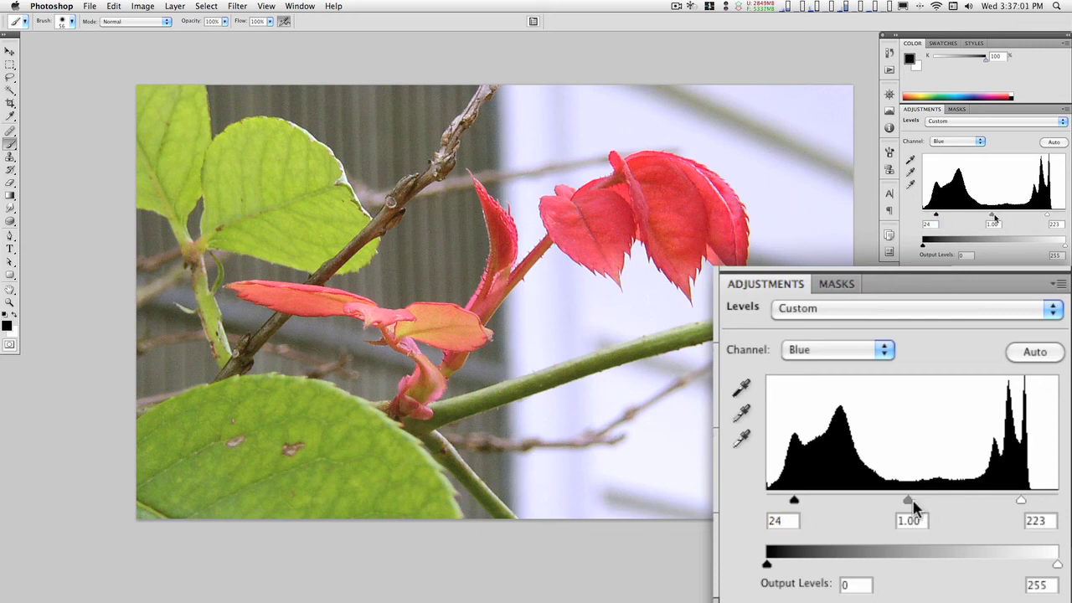
drag(909, 500, 939, 500)
Step: Set the Green channel's Levels inputs to 14, 0.87 and 225
click(846, 353)
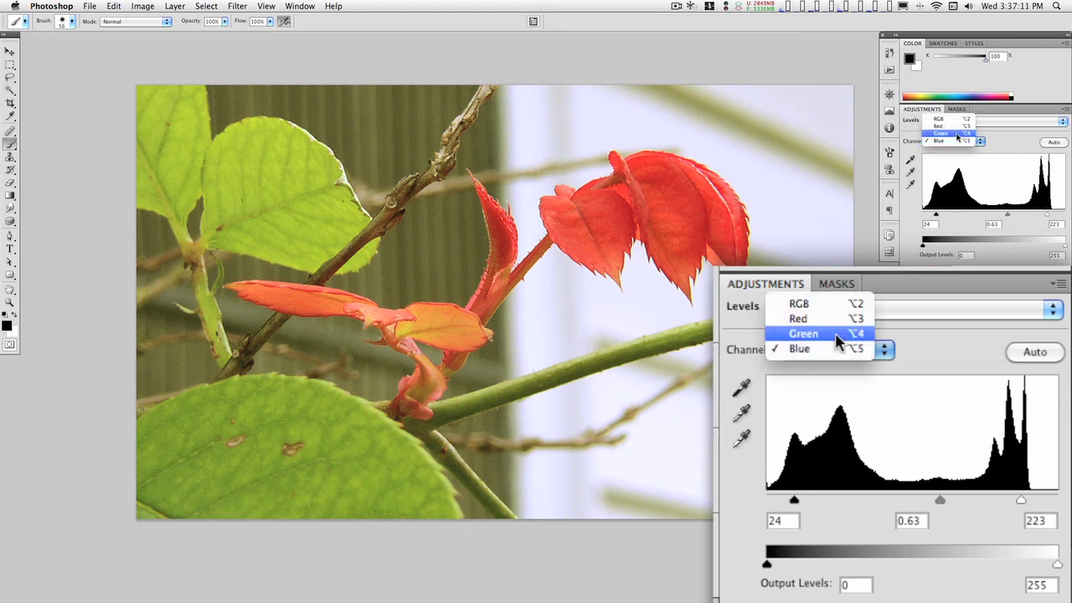
click(837, 338)
drag(767, 502, 782, 505)
drag(1059, 505, 1022, 505)
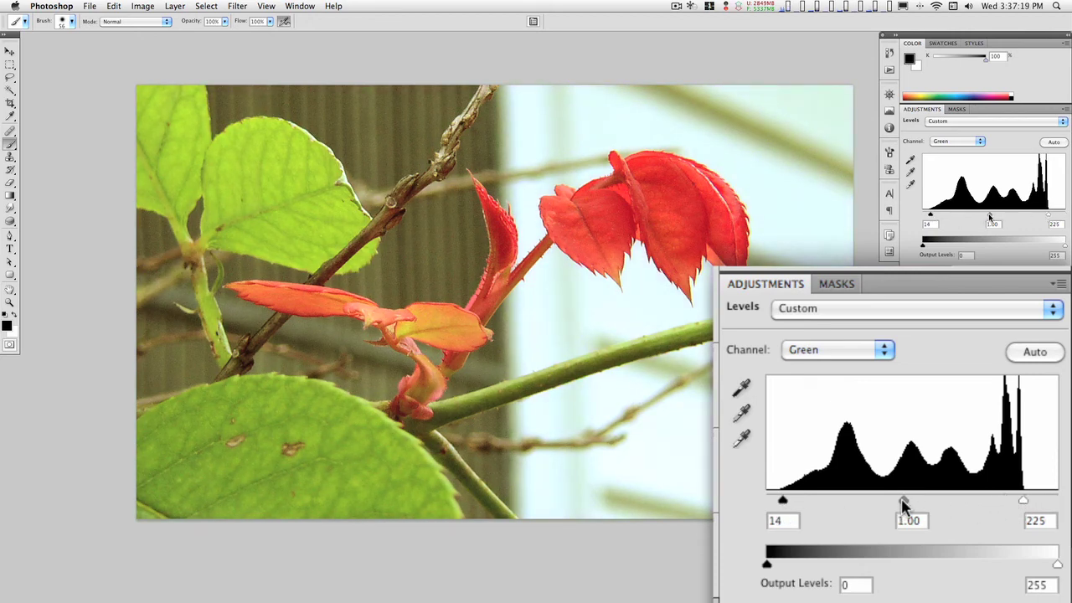
drag(903, 502, 913, 505)
Step: Set the Red channel's Levels inputs to 35, 1.14 and 226
click(856, 348)
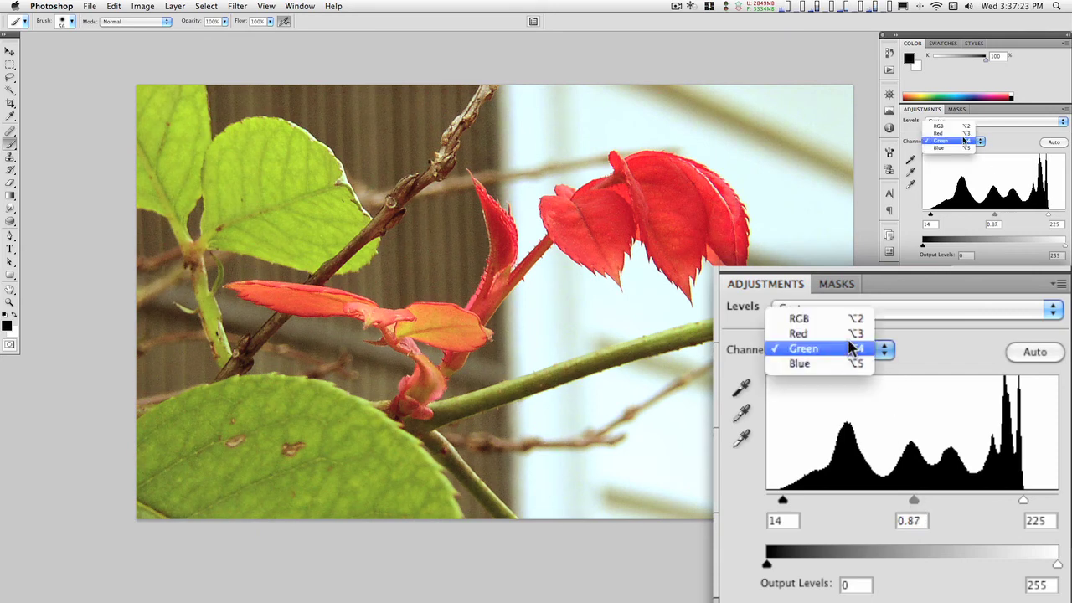
click(853, 333)
drag(768, 502, 808, 508)
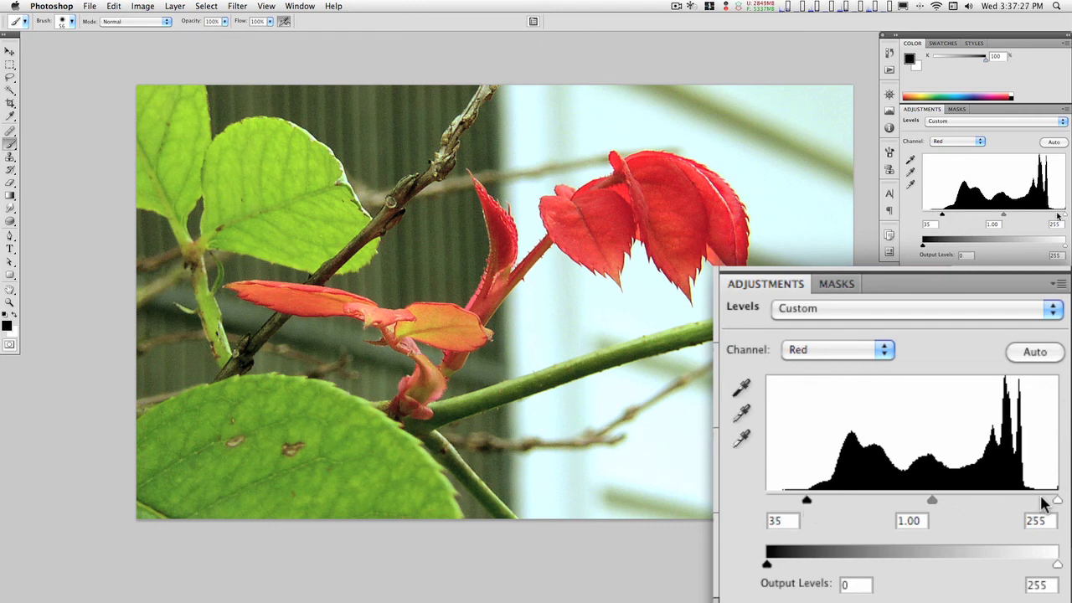
drag(1056, 502, 1024, 502)
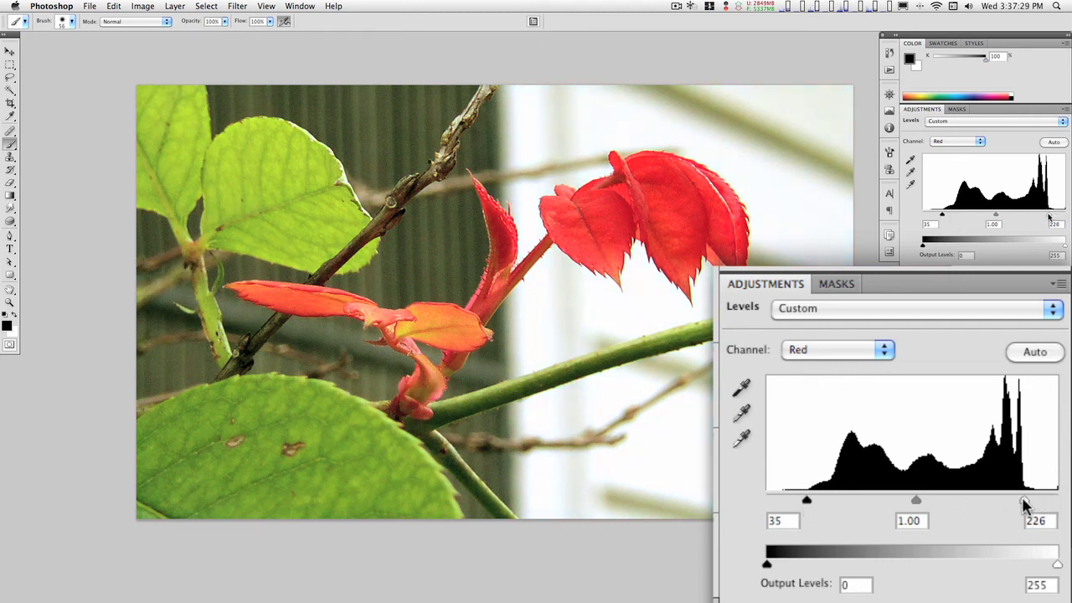
drag(917, 505, 906, 505)
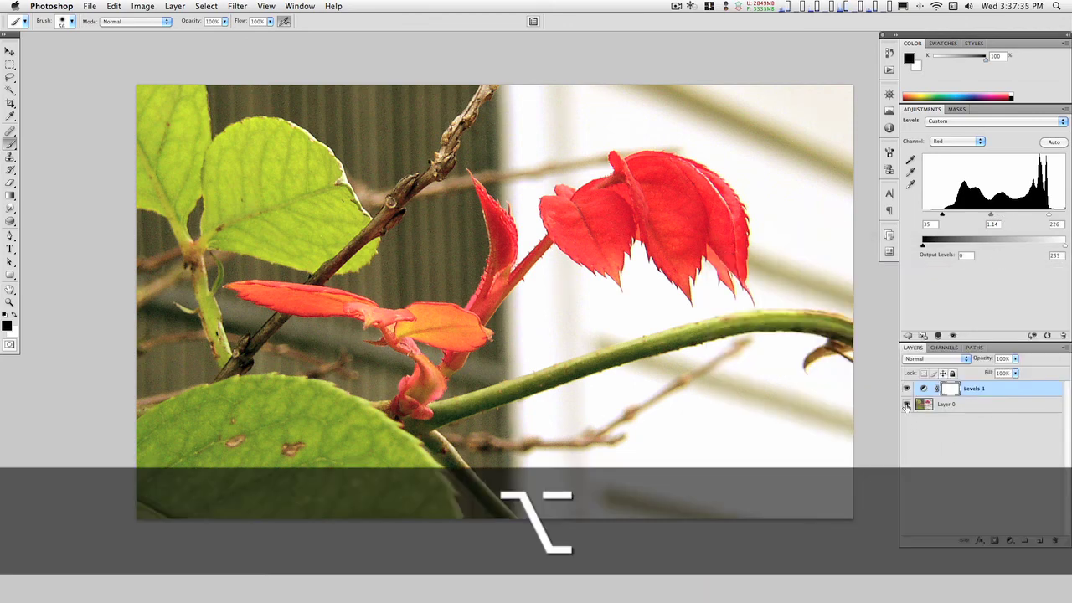
alt+click(906, 405)
alt+click(906, 405)
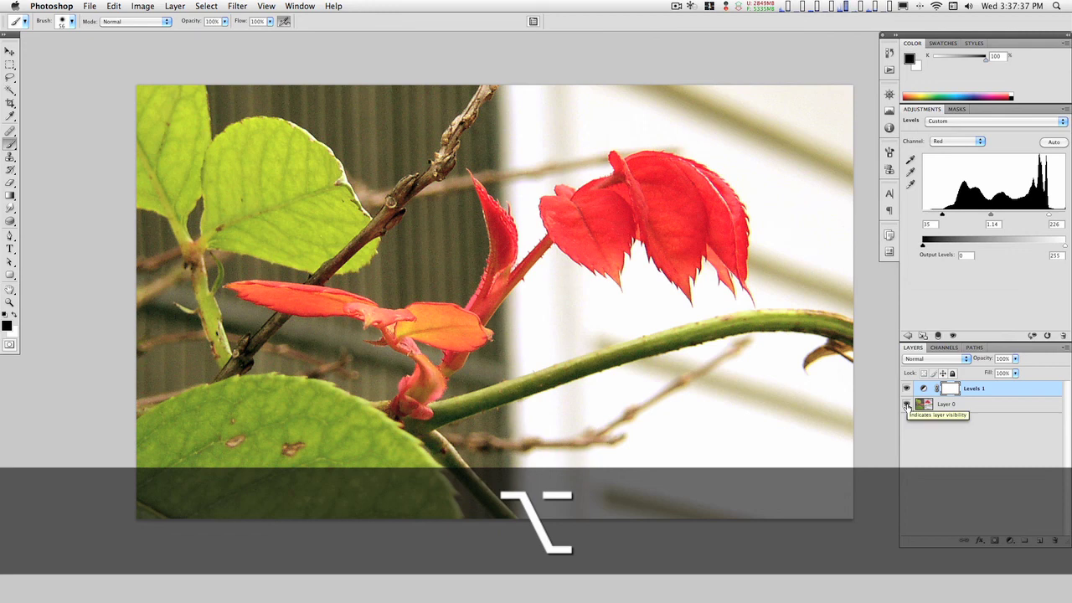
alt+click(906, 405)
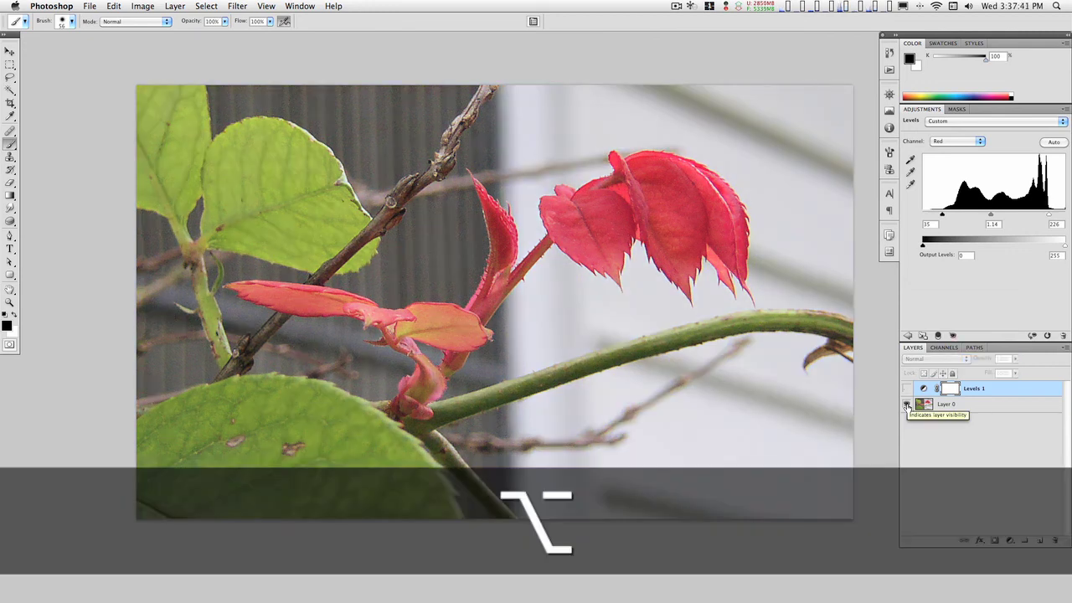
alt+click(906, 405)
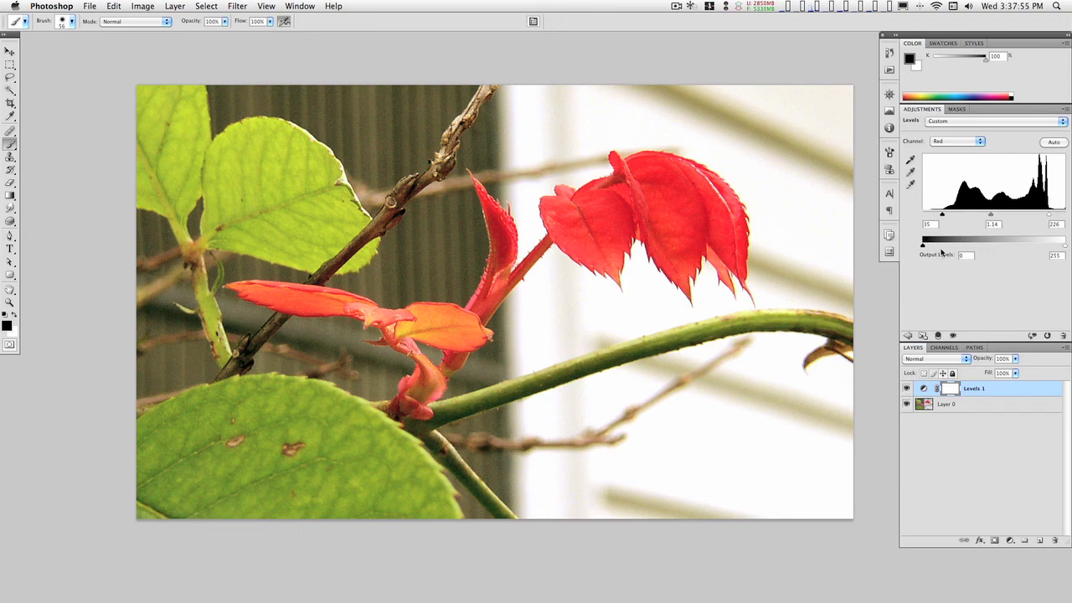
Step: Experiment with the Red channel output sliders, then switch back to Standard Screen Mode
mouse_move(924, 249)
mouse_down()
mouse_move(980, 249)
mouse_move(919, 249)
mouse_up()
mouse_move(1065, 248)
mouse_down()
mouse_move(1028, 248)
mouse_move(1065, 248)
mouse_up()
mouse_move(923, 244)
mouse_down()
mouse_move(962, 248)
mouse_move(922, 249)
mouse_up()
key(f)
key(f)
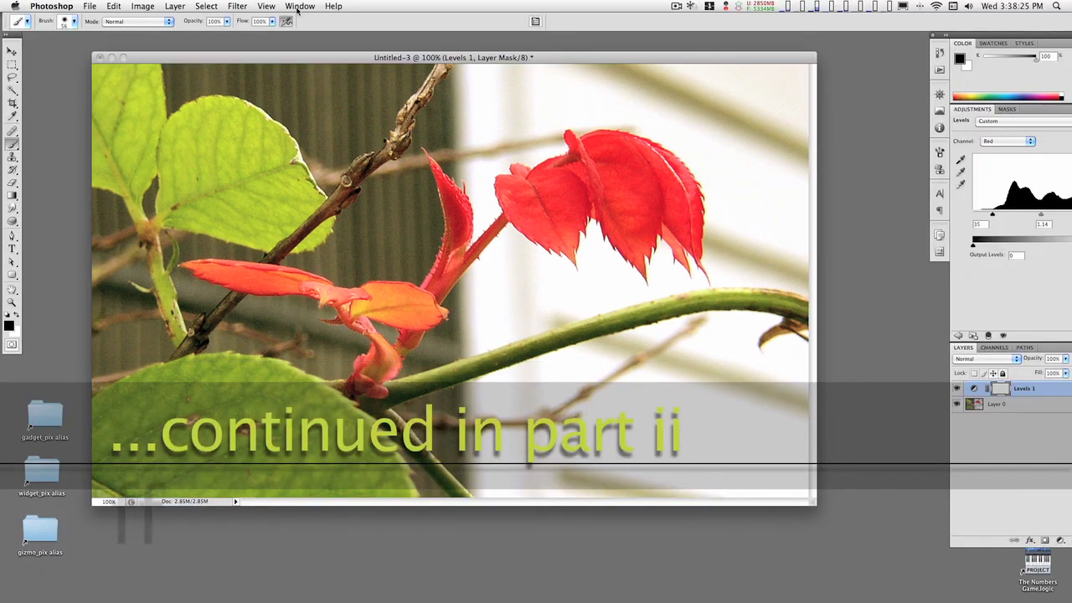